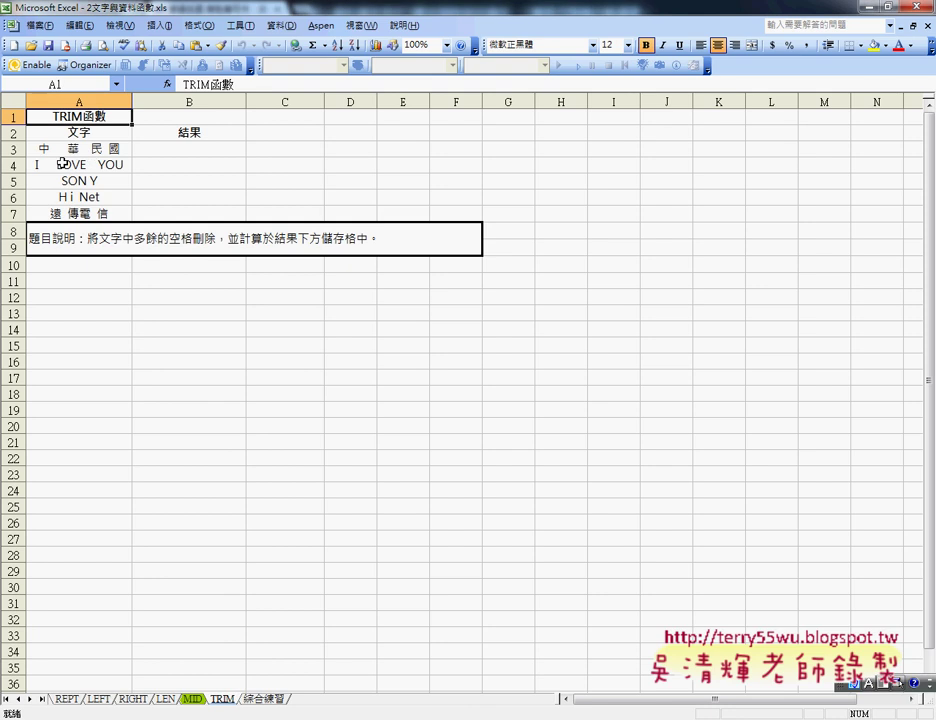
- Insert the TRIM function into cell B3 from the Insert Function list, leaving its Text argument empty
left_click(66, 166)
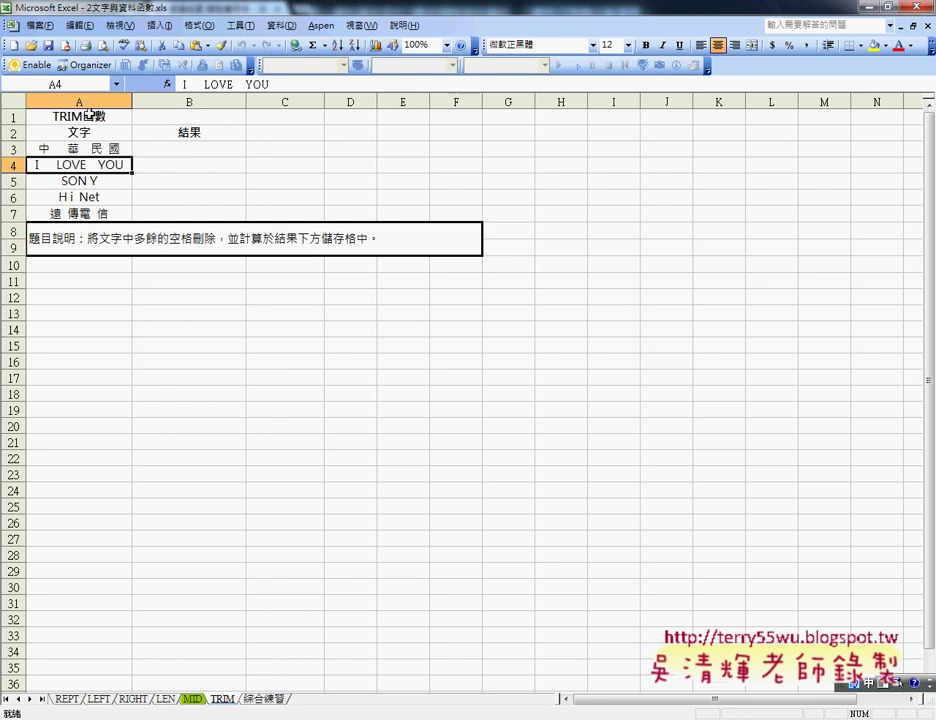
left_click(160, 150)
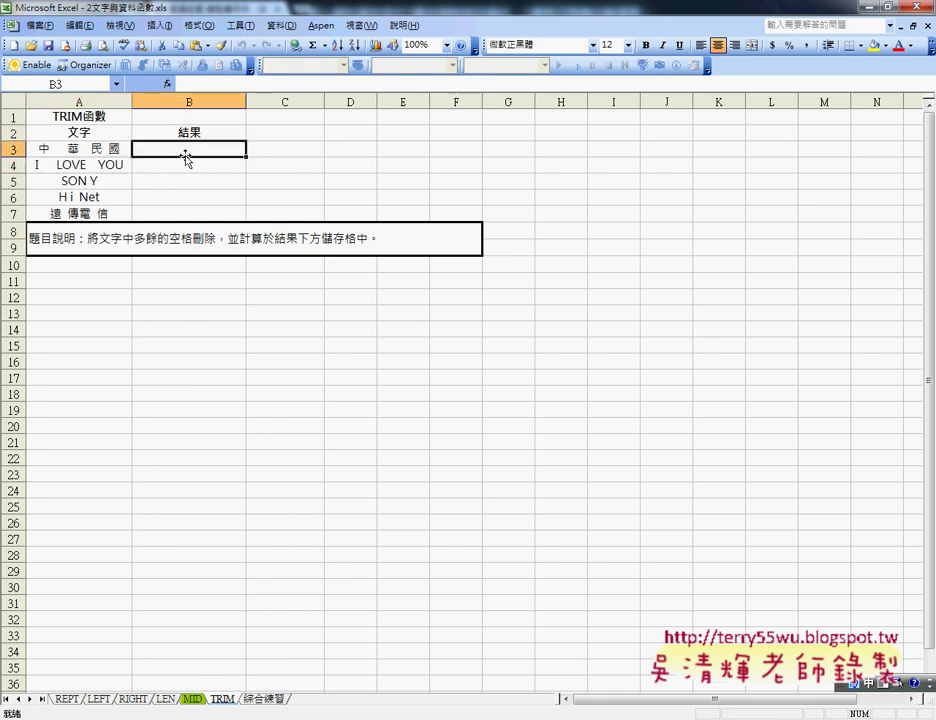
left_click(167, 84)
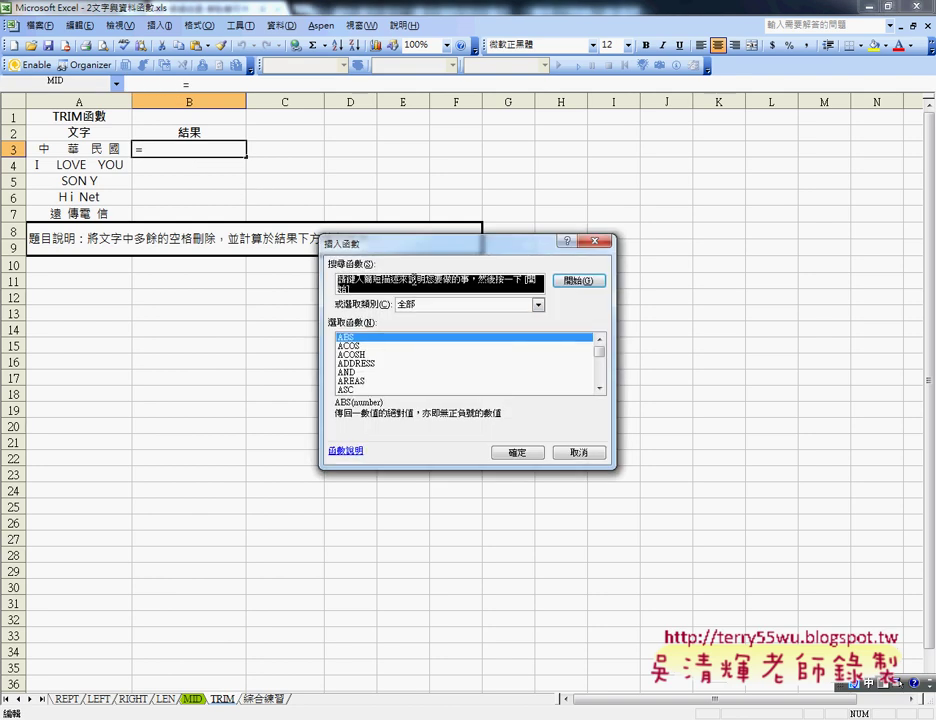
type("ㄊ")
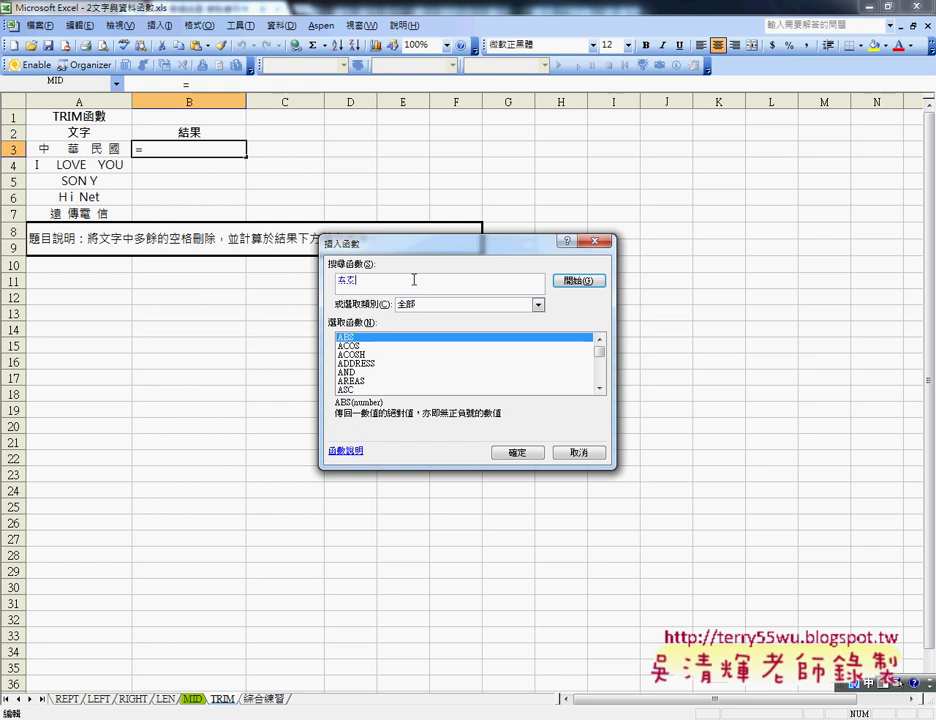
key("Escape")
left_click(391, 372)
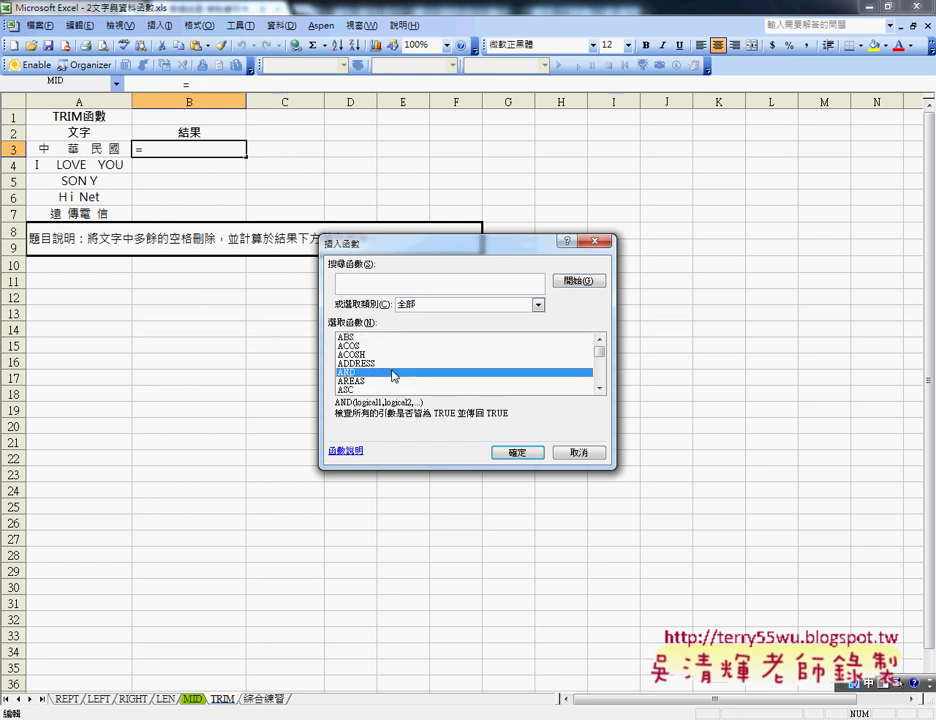
type("tr")
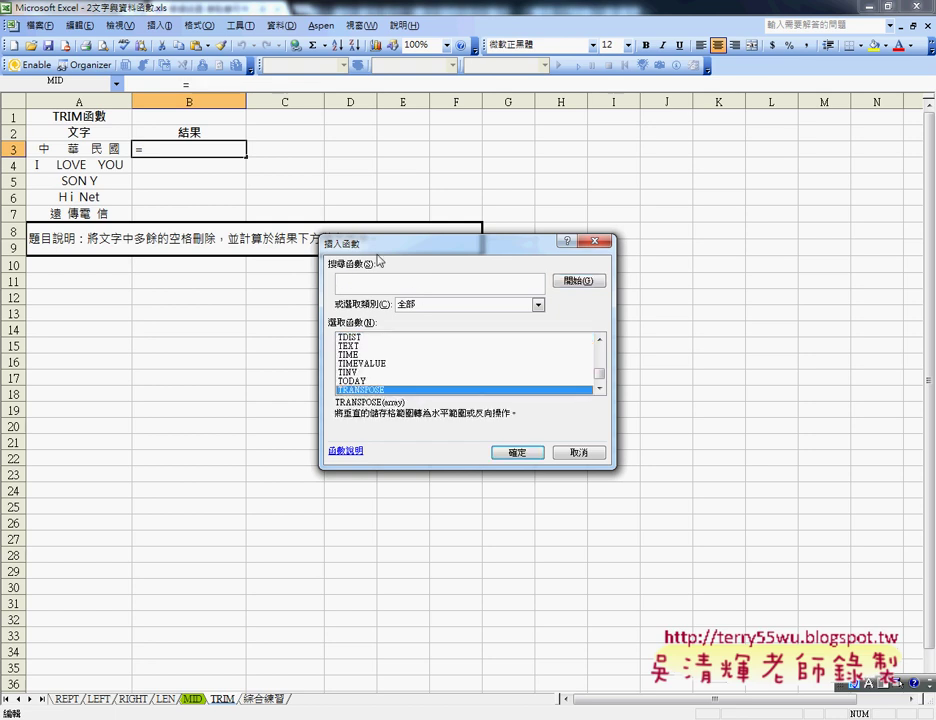
left_click(599, 388)
left_click(599, 388)
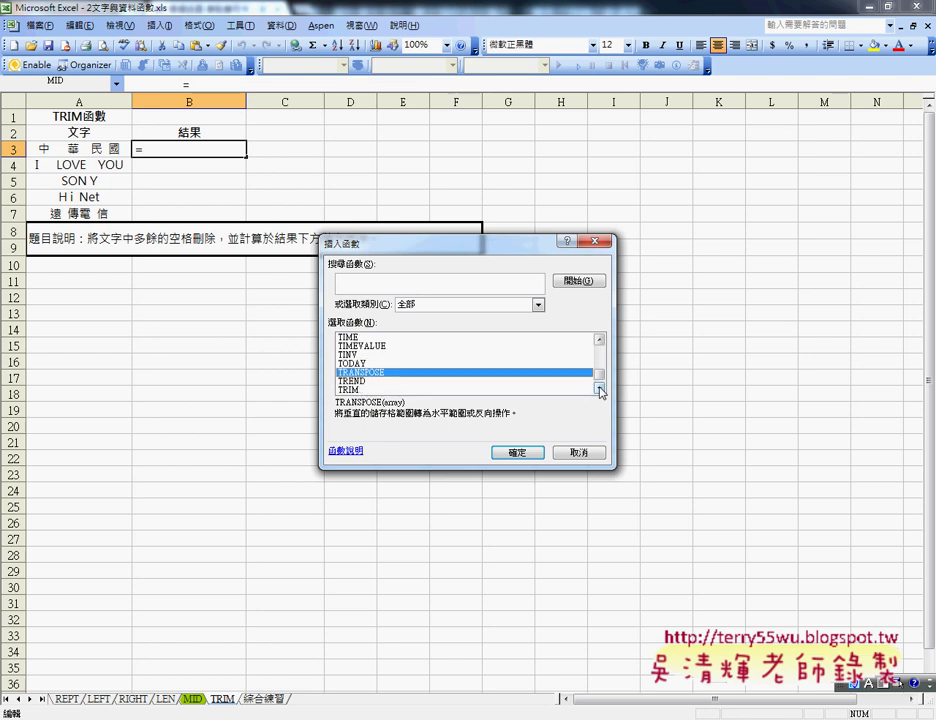
left_click(599, 388)
left_click(346, 381)
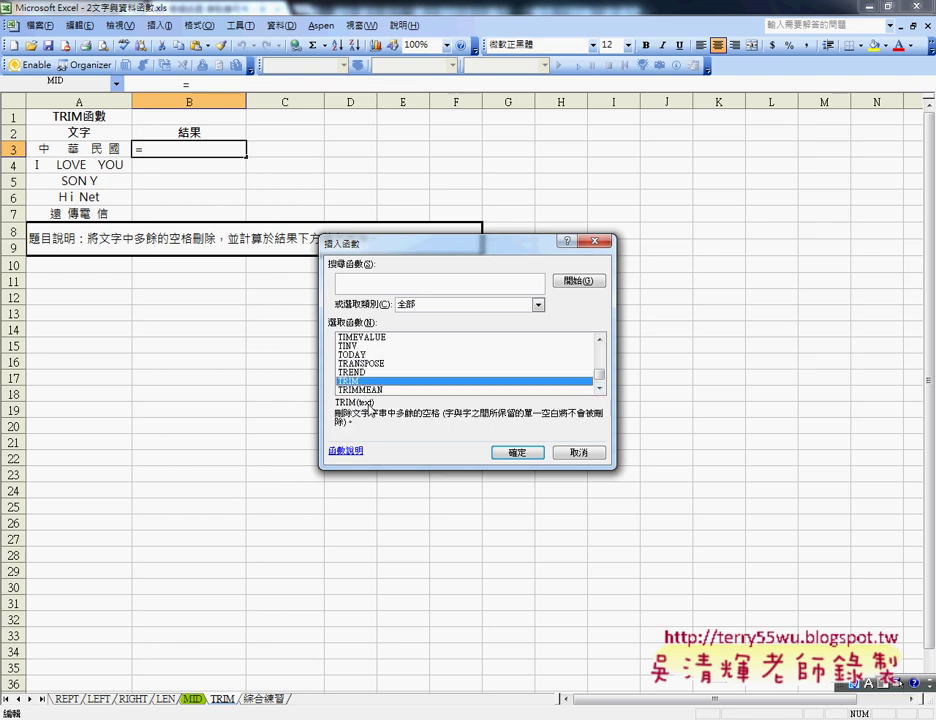
left_click(501, 455)
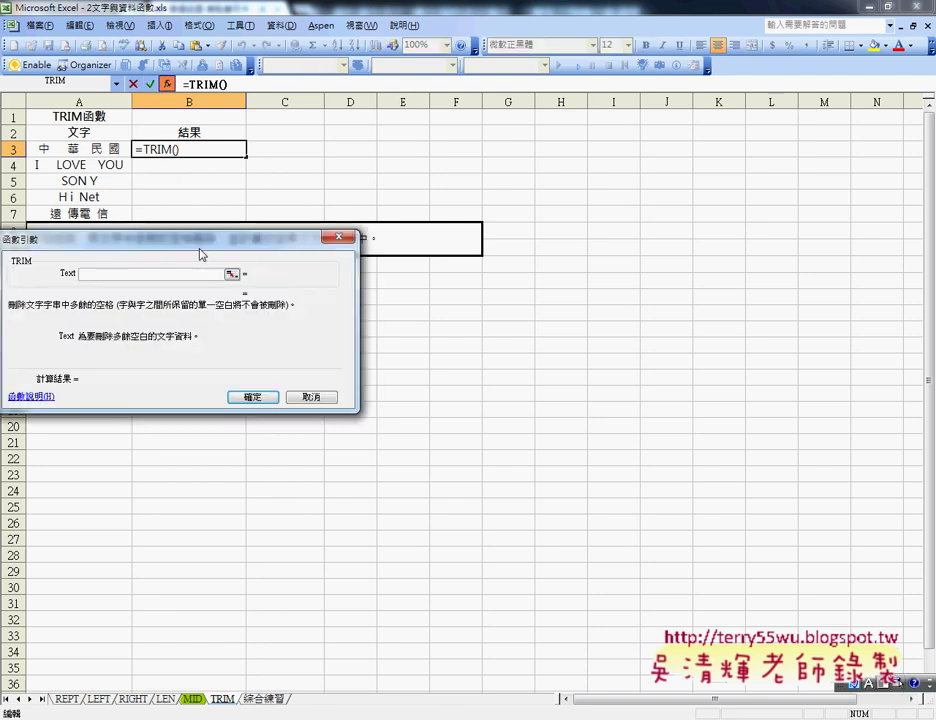
- Set TRIM's Text argument to A3 so B3 holds =TRIM(A3), showing 中華民國
left_click_drag(226, 264, 306, 281)
left_click(113, 150)
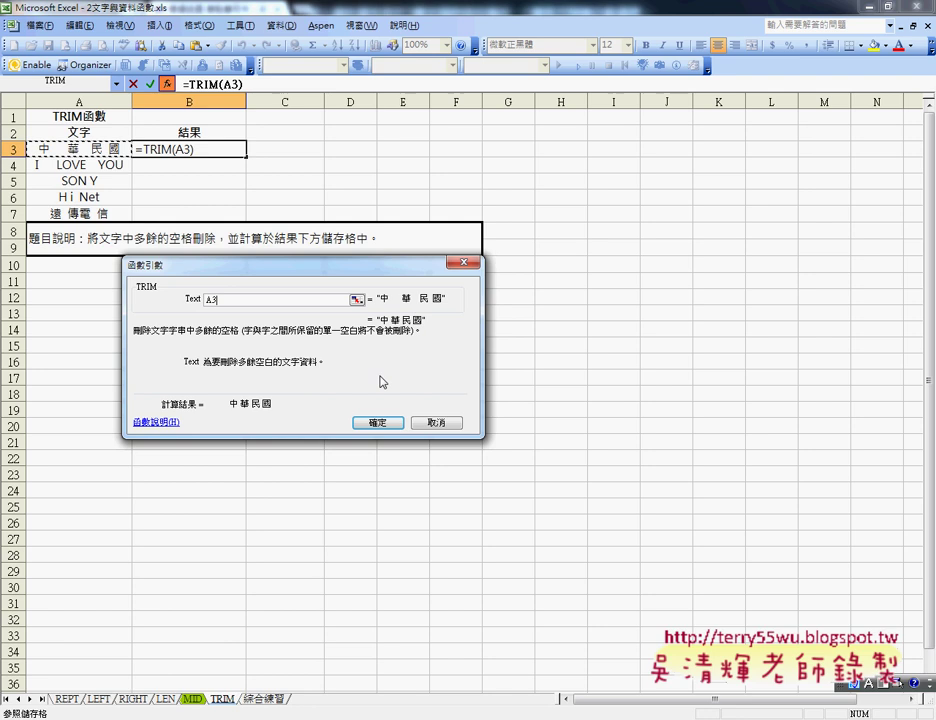
left_click(377, 425)
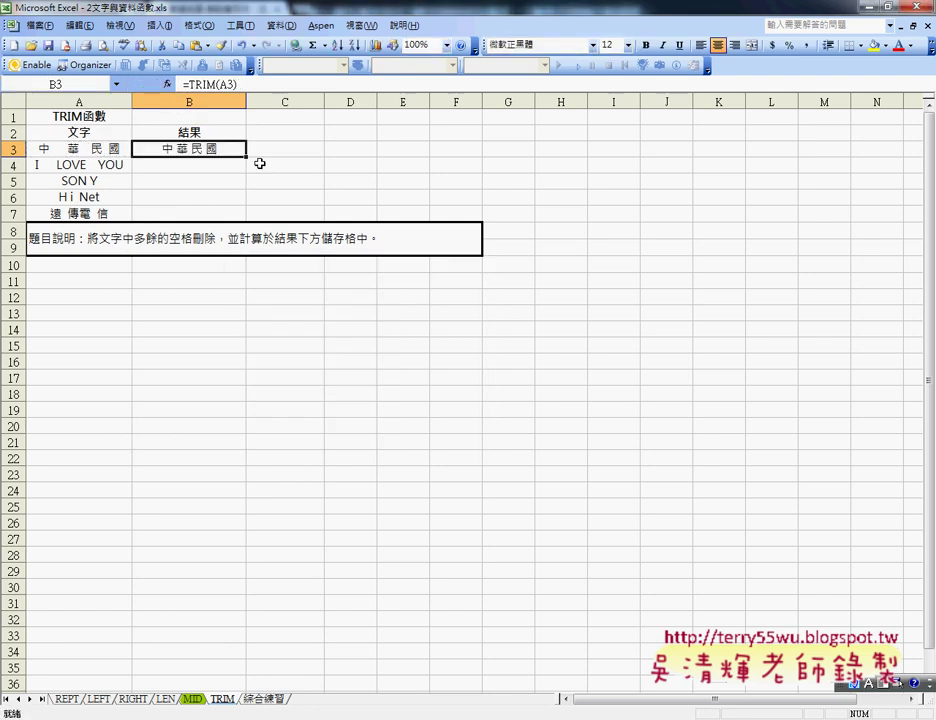
- Fill =TRIM down through B7 and check each copied formula in B3:B7
left_click_drag(245, 157, 244, 216)
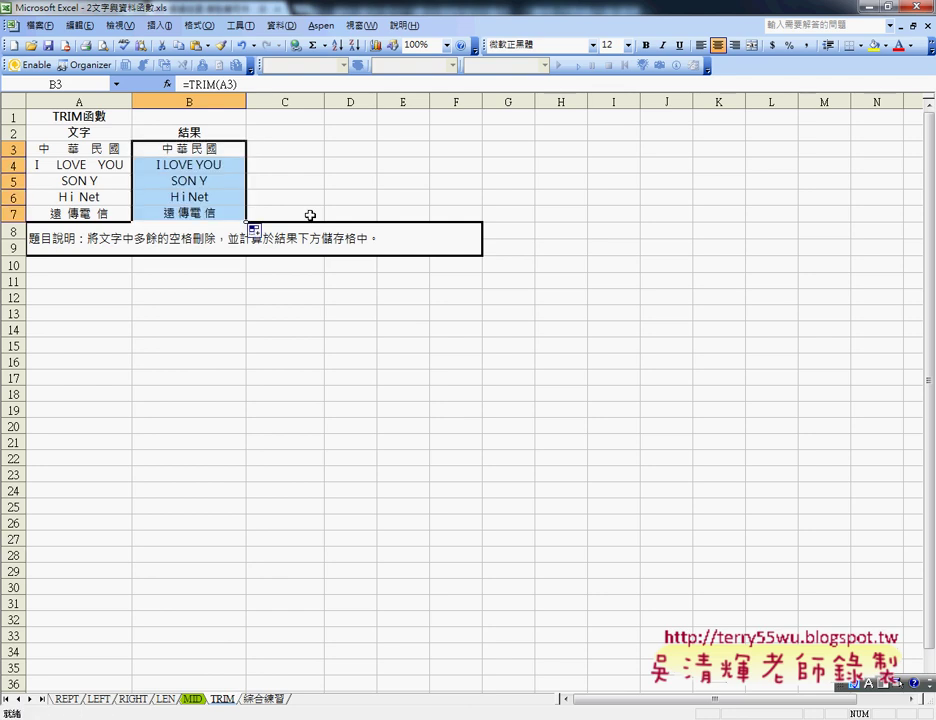
left_click(205, 166)
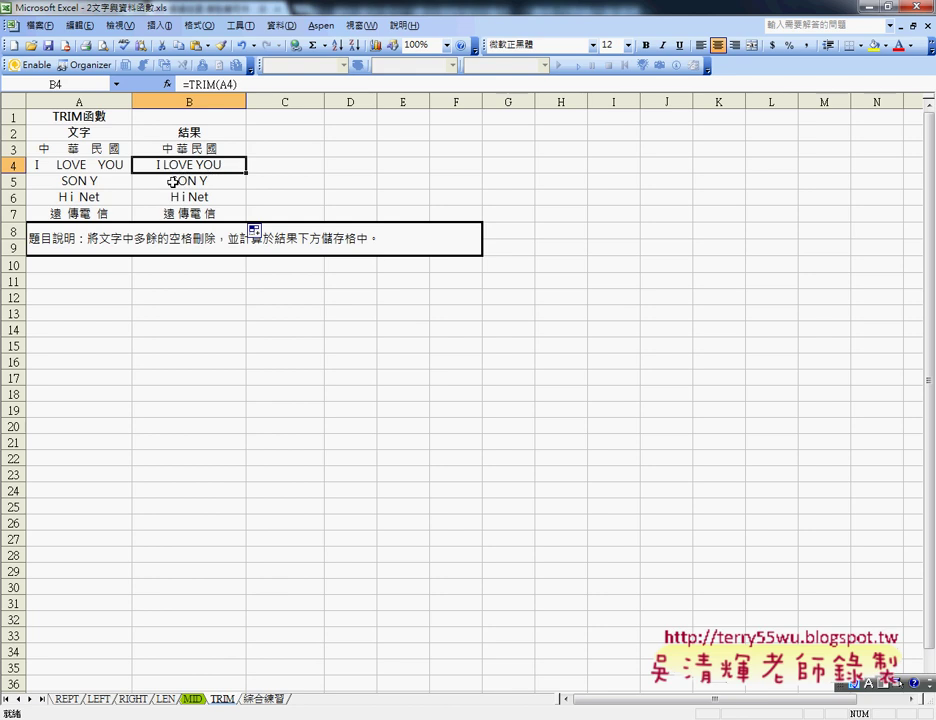
left_click(150, 182)
left_click(197, 197)
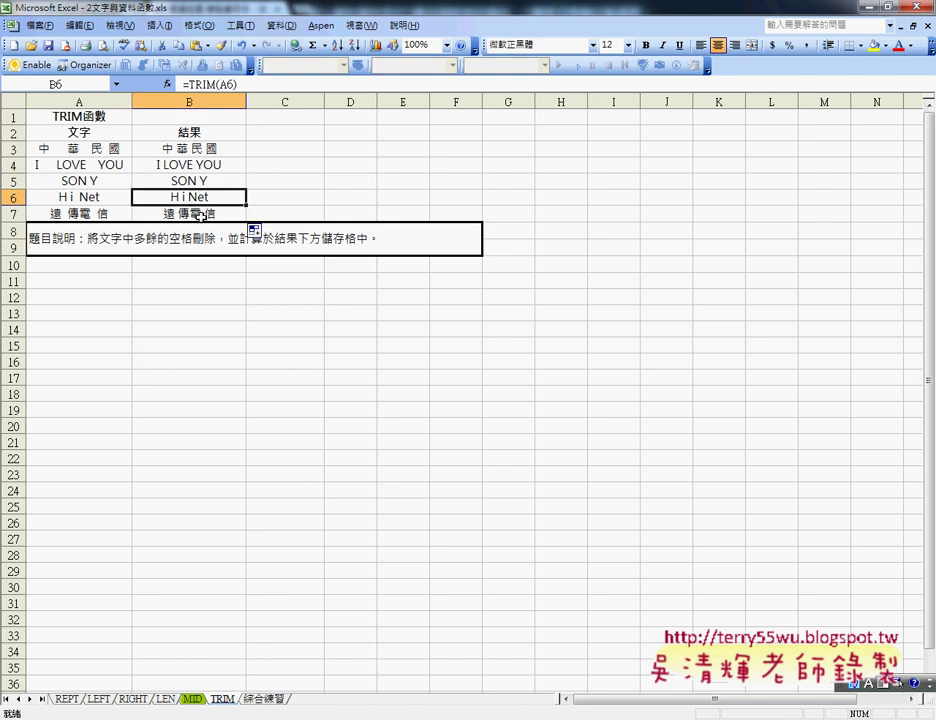
left_click(197, 148)
left_click(204, 215)
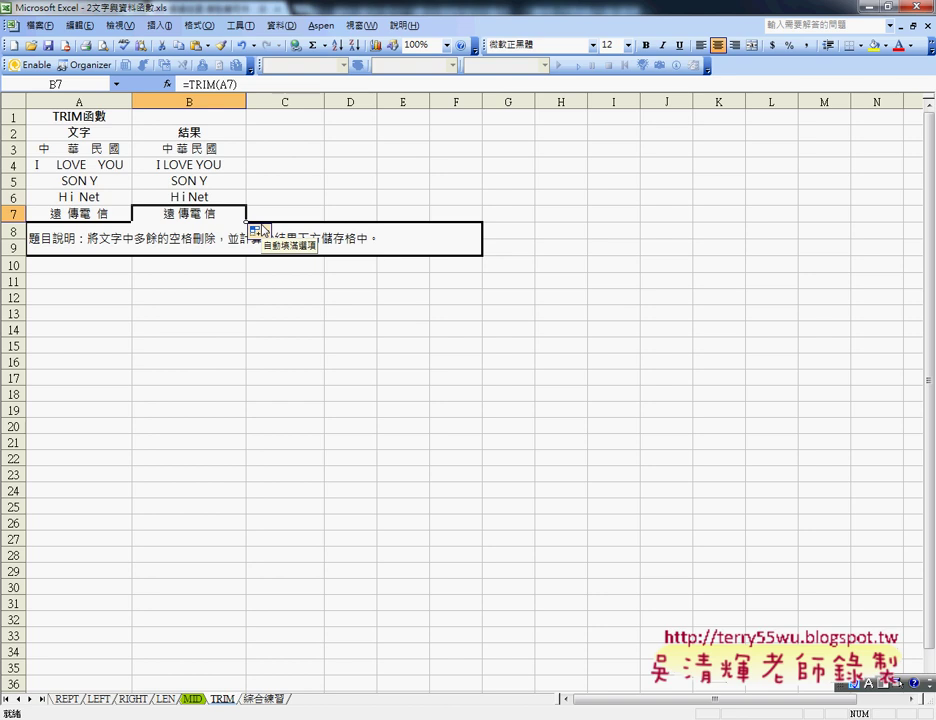
left_click(84, 117)
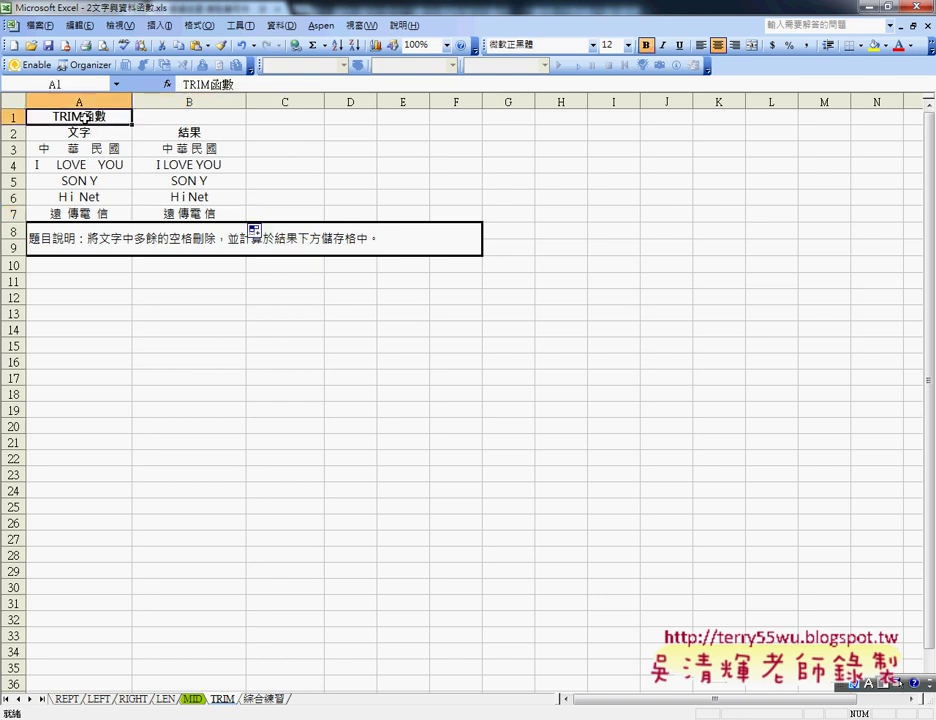
left_click(182, 150)
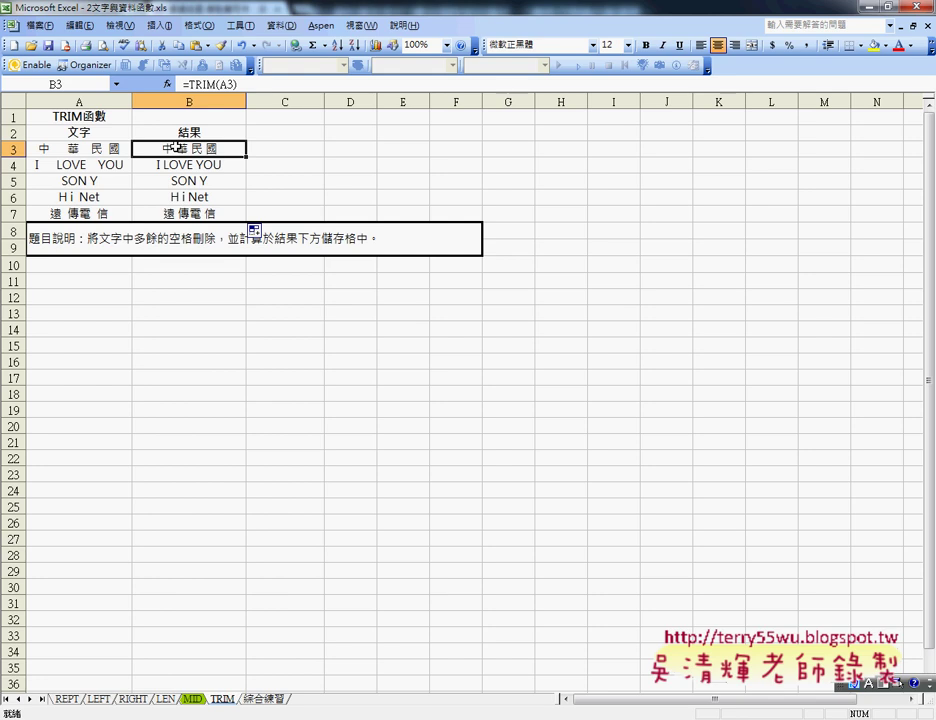
- Start a new formula in C3 and scroll the Insert Function list to its end
left_click(290, 153)
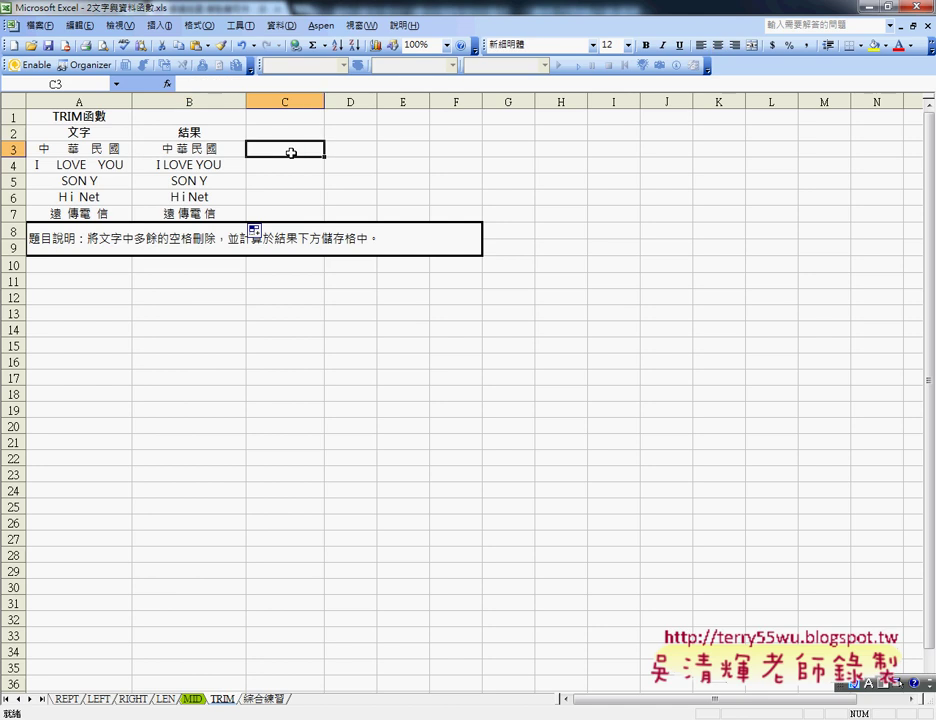
left_click(167, 84)
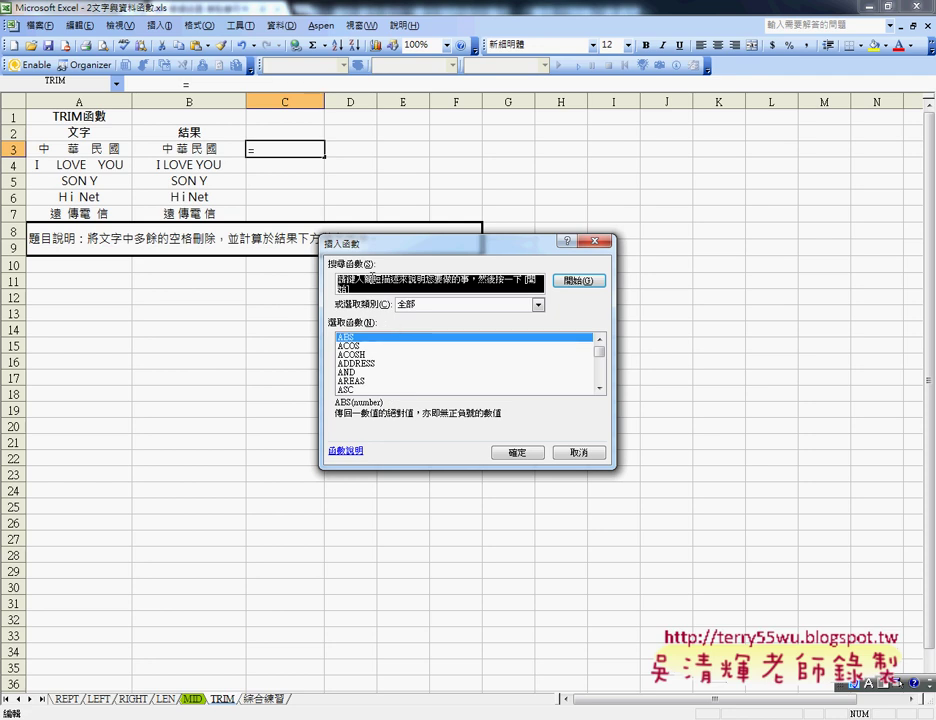
left_click_drag(601, 354, 600, 392)
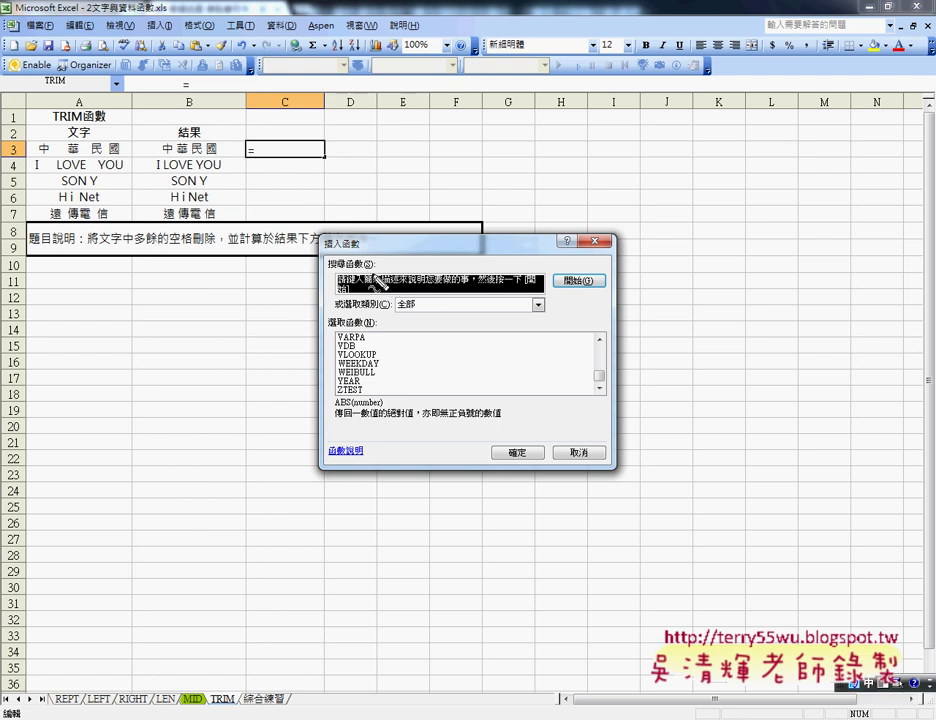
- Search the function list for functions matching 取代
mouse_move(368, 269)
left_mouse_down()
mouse_move(316, 270)
mouse_move(368, 266)
left_mouse_up()
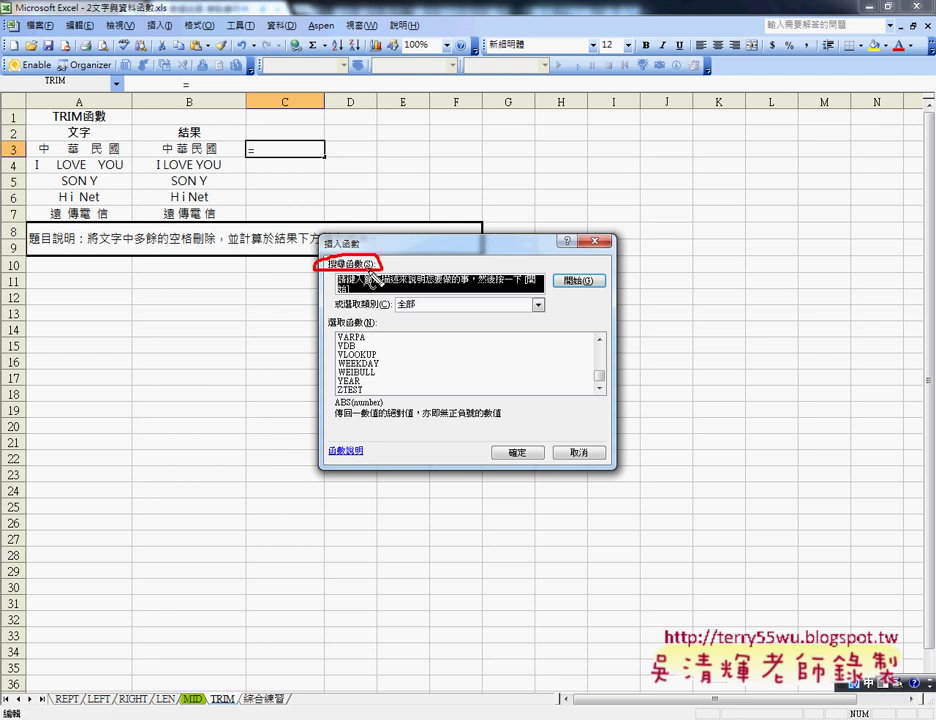
key("Escape")
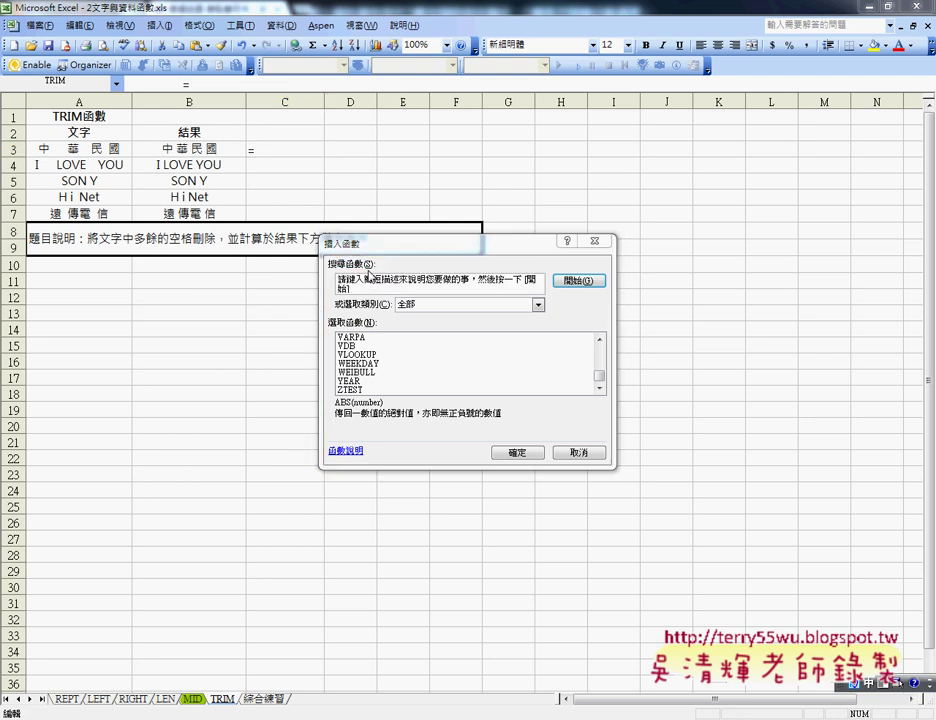
left_click(322, 283)
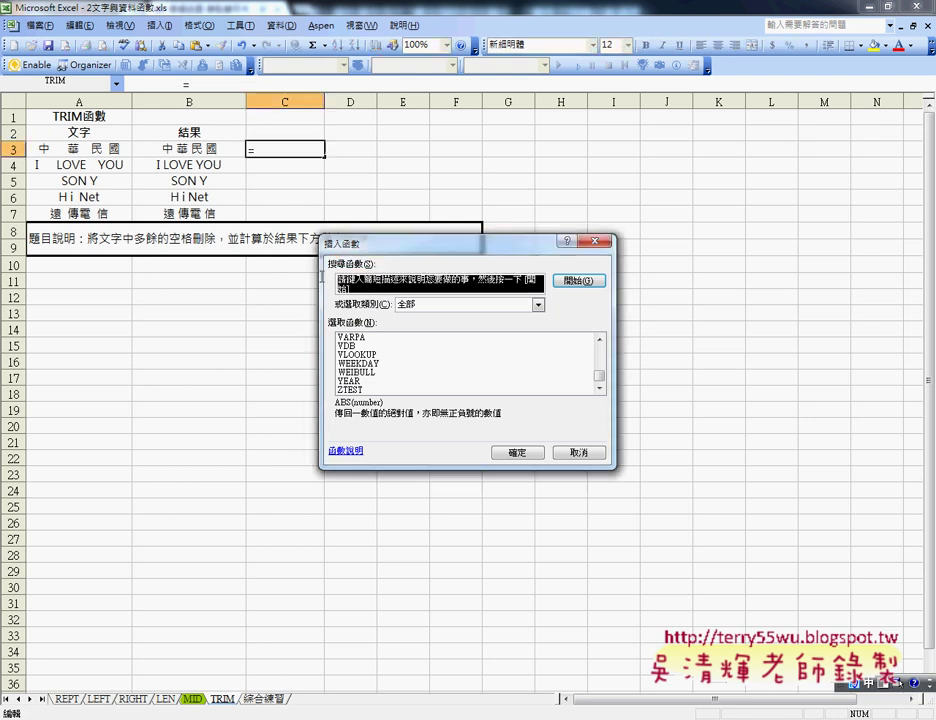
key("BackSpace")
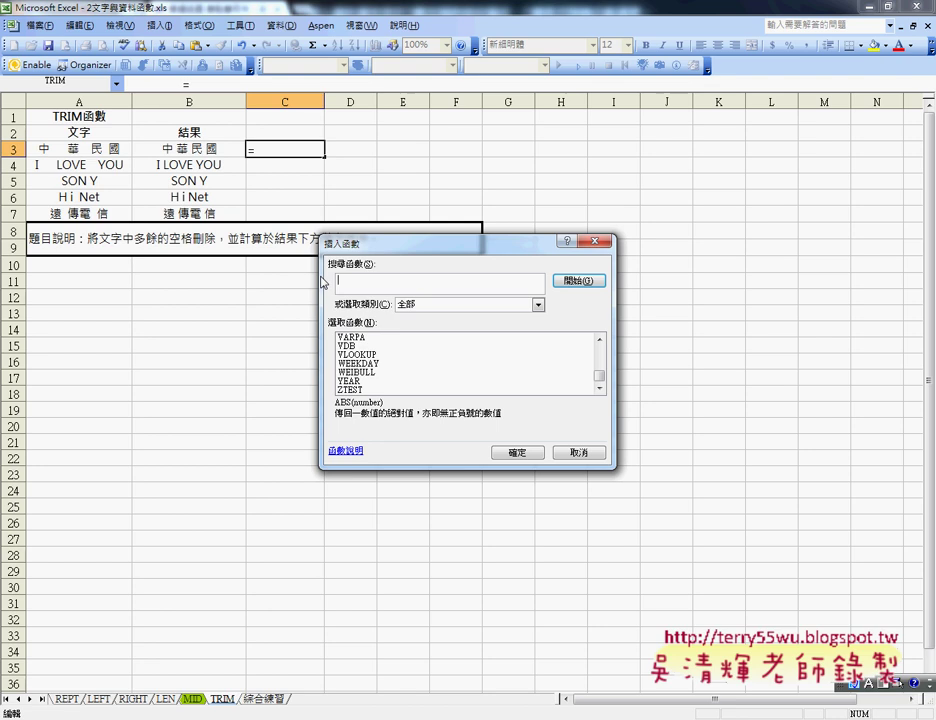
type("刪")
type("代")
left_click(366, 280)
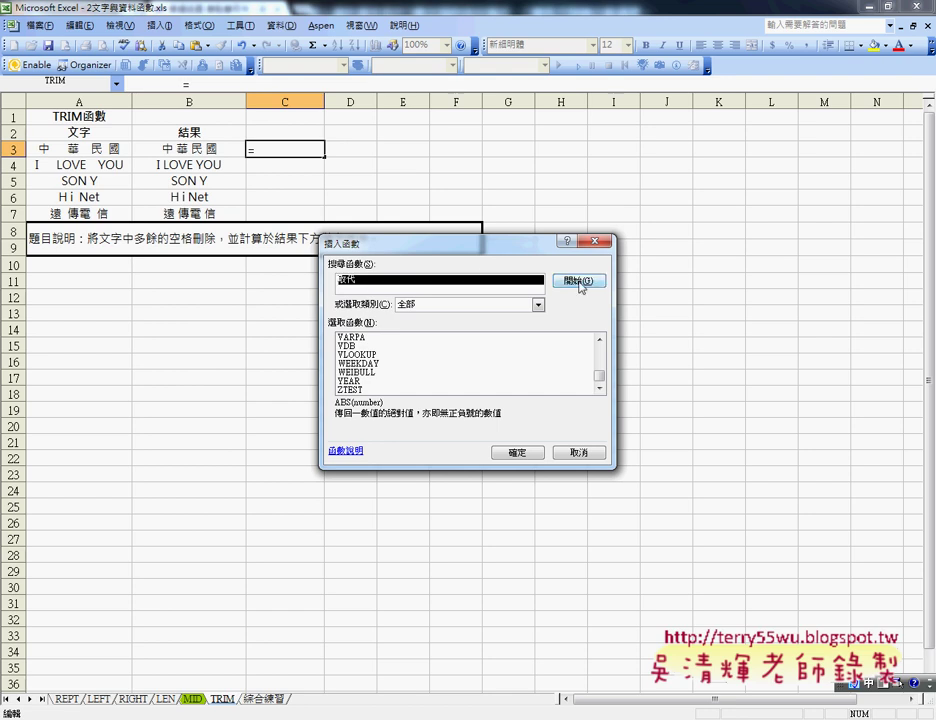
left_click(575, 281)
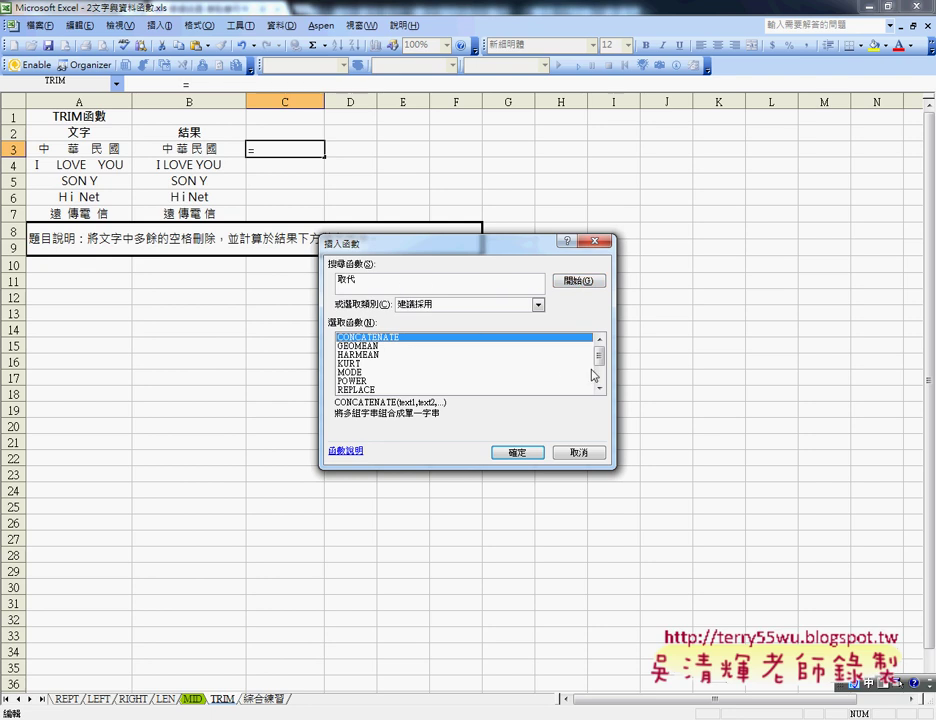
- Select SUBSTITUTE from the search results, circling it briefly in red
left_click_drag(600, 355, 599, 370)
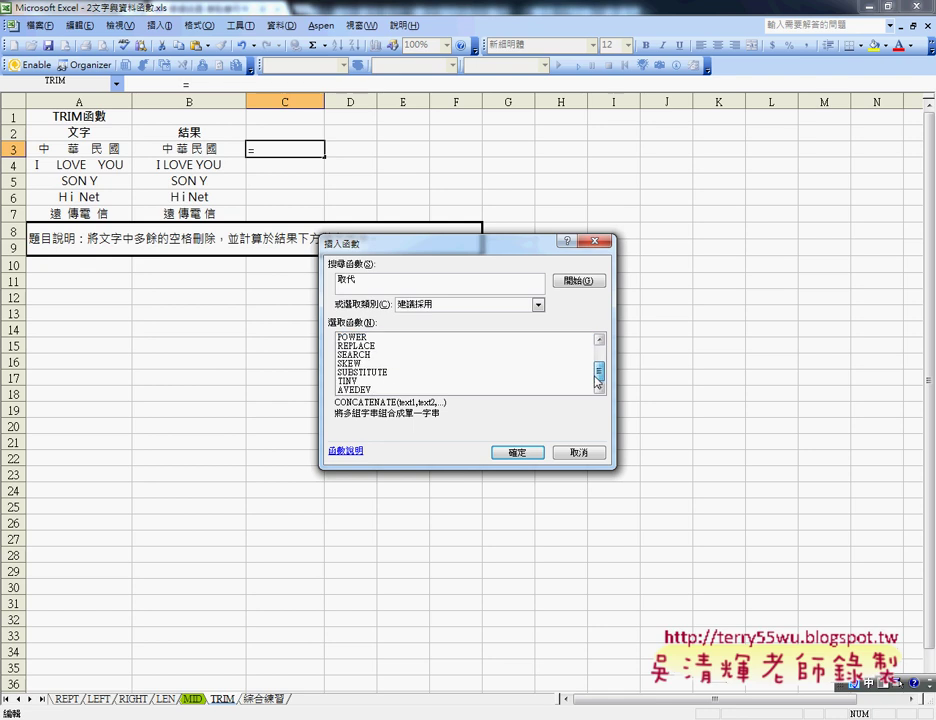
left_click(426, 305)
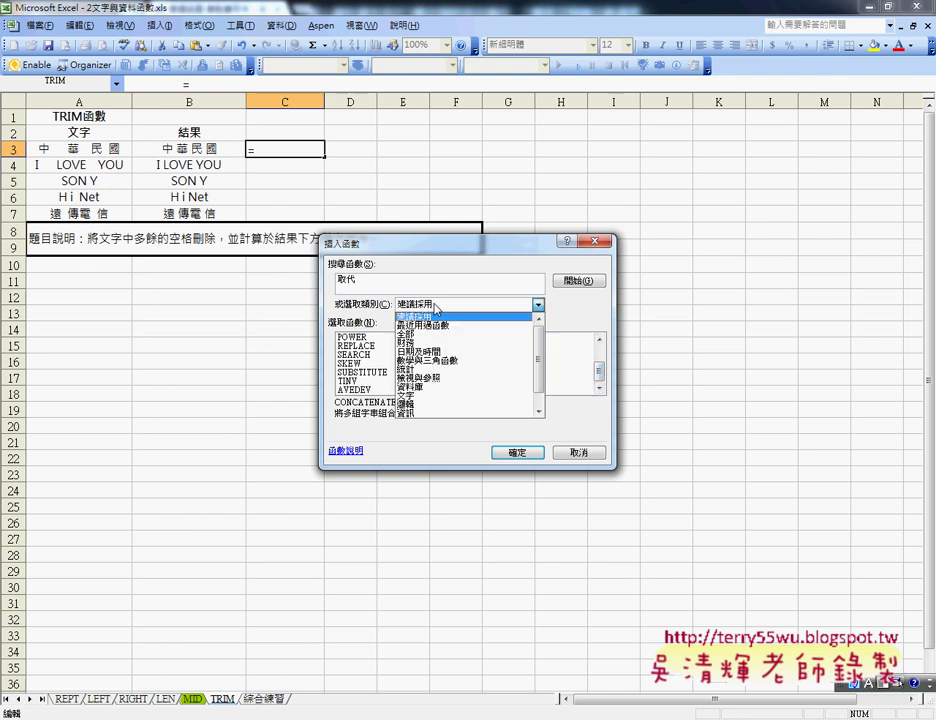
left_click(435, 305)
mouse_move(602, 372)
left_mouse_down()
mouse_move(607, 352)
mouse_move(603, 372)
left_mouse_up()
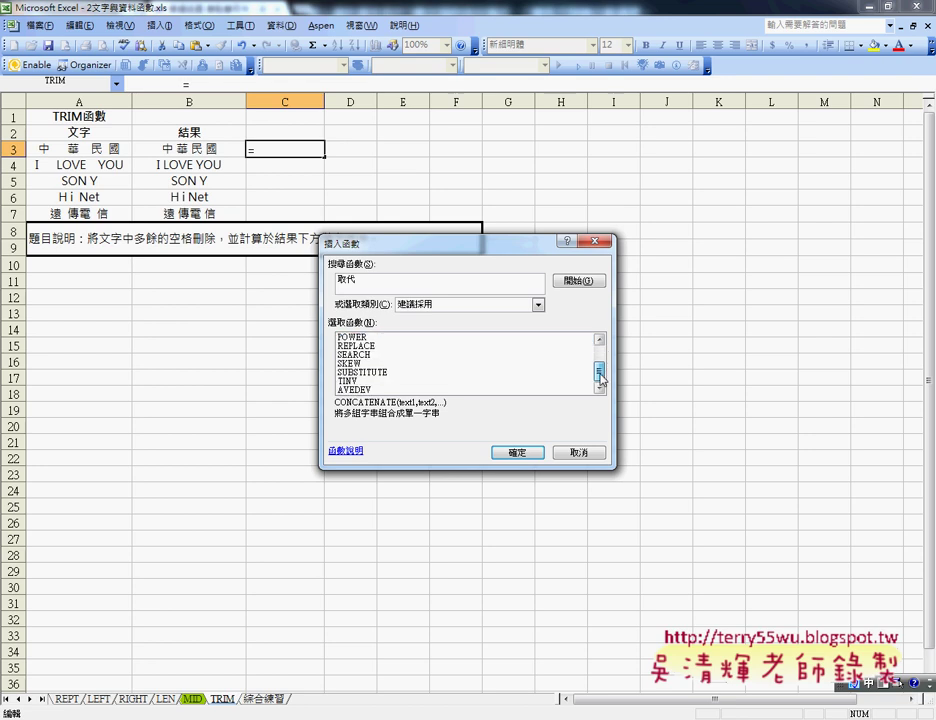
left_click(392, 372)
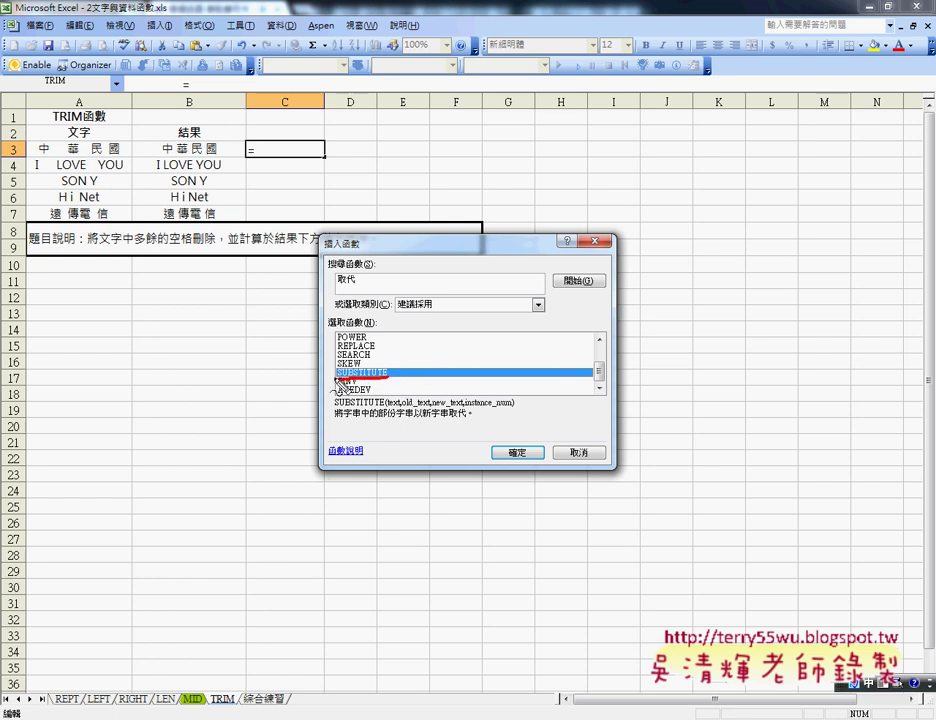
left_click_drag(397, 376, 398, 378)
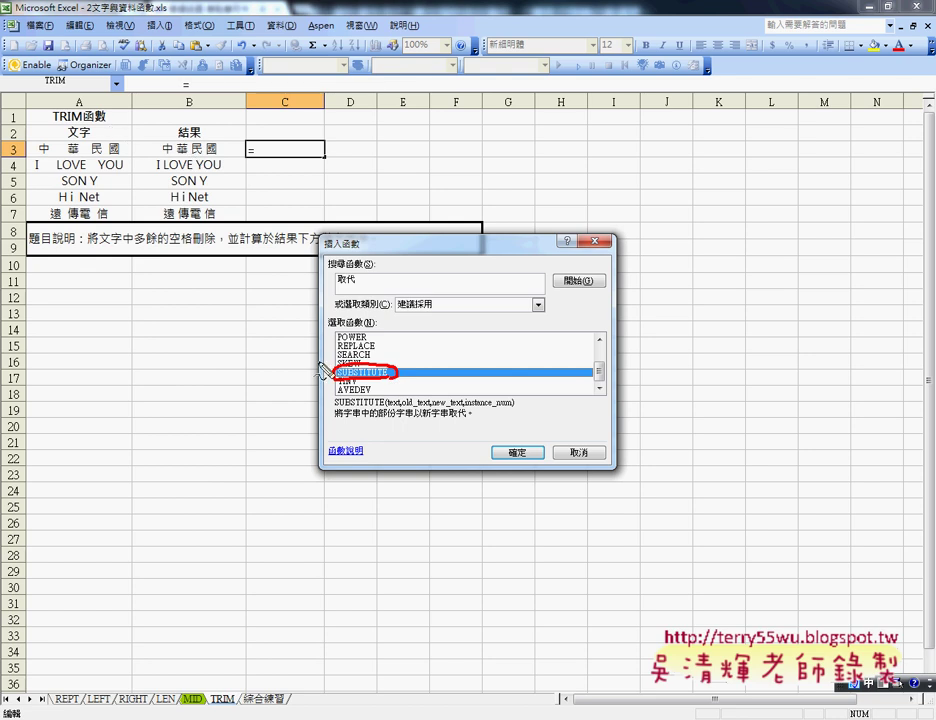
key("Escape")
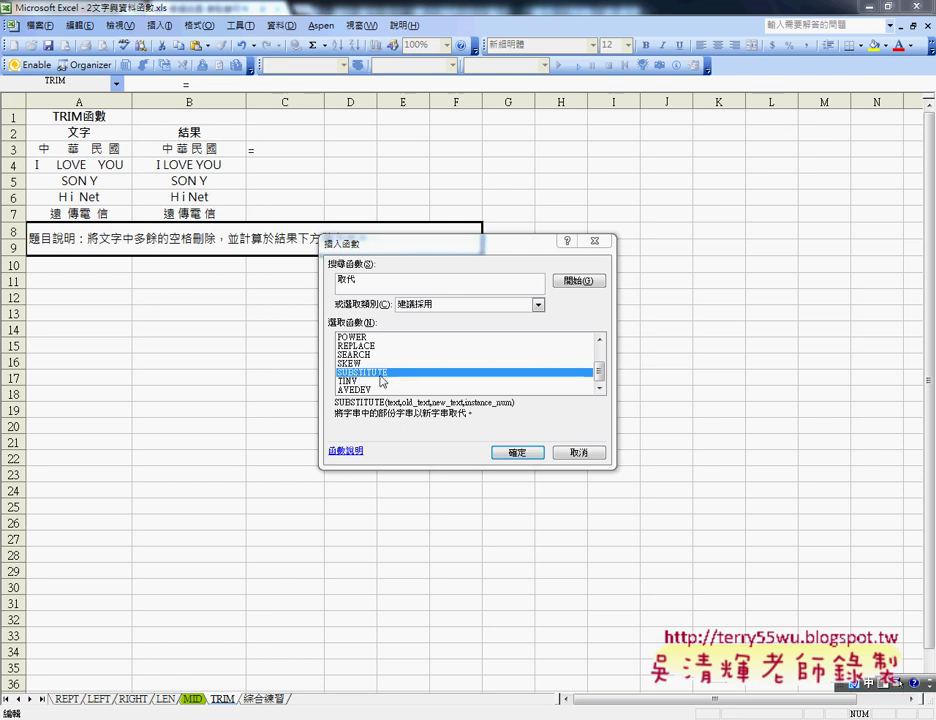
- Confirm SUBSTITUTE and enter A3 as its Text argument, moving on to Old_text
left_click(529, 455)
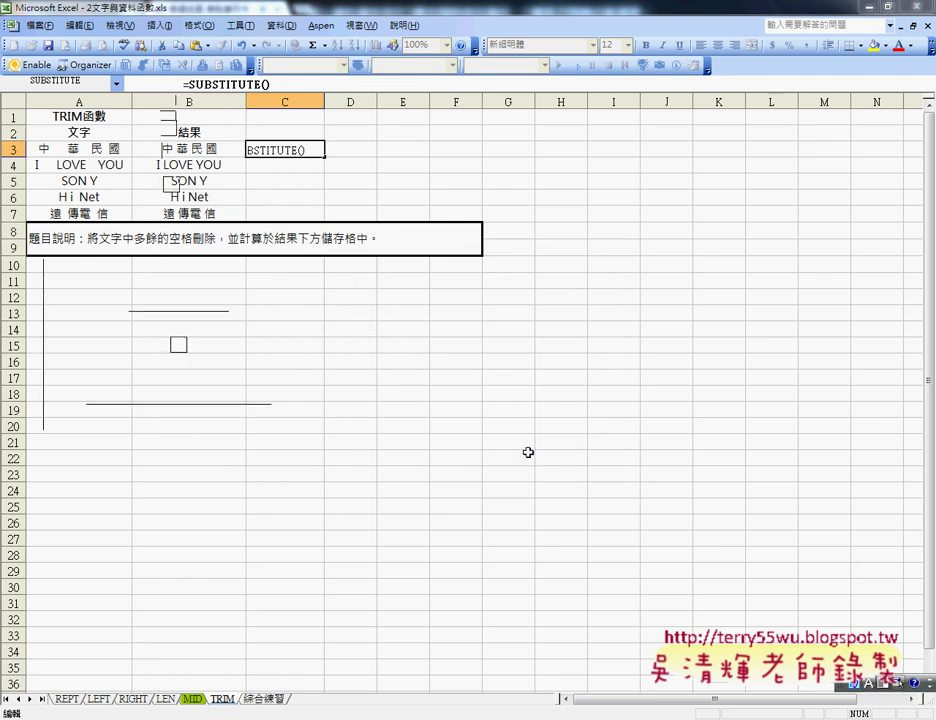
left_click_drag(309, 254, 653, 187)
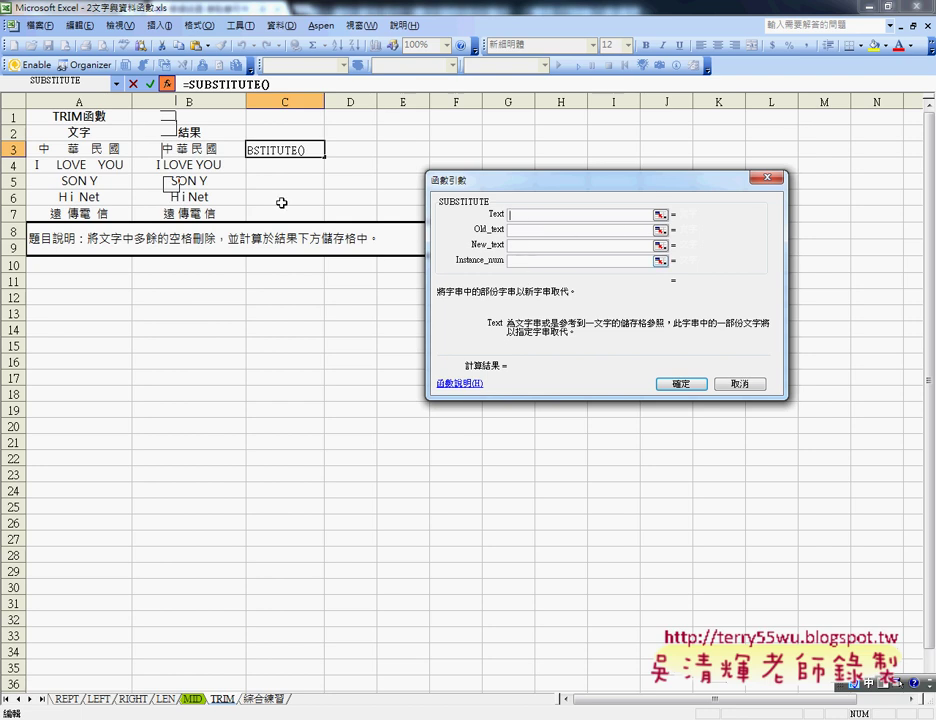
left_click(97, 146)
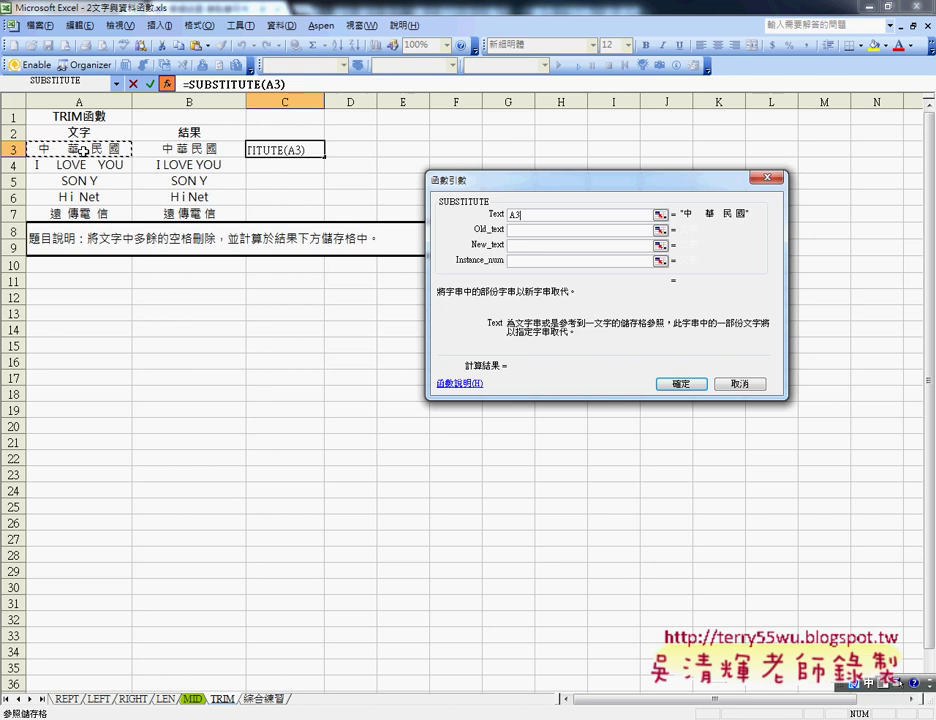
left_click(540, 230)
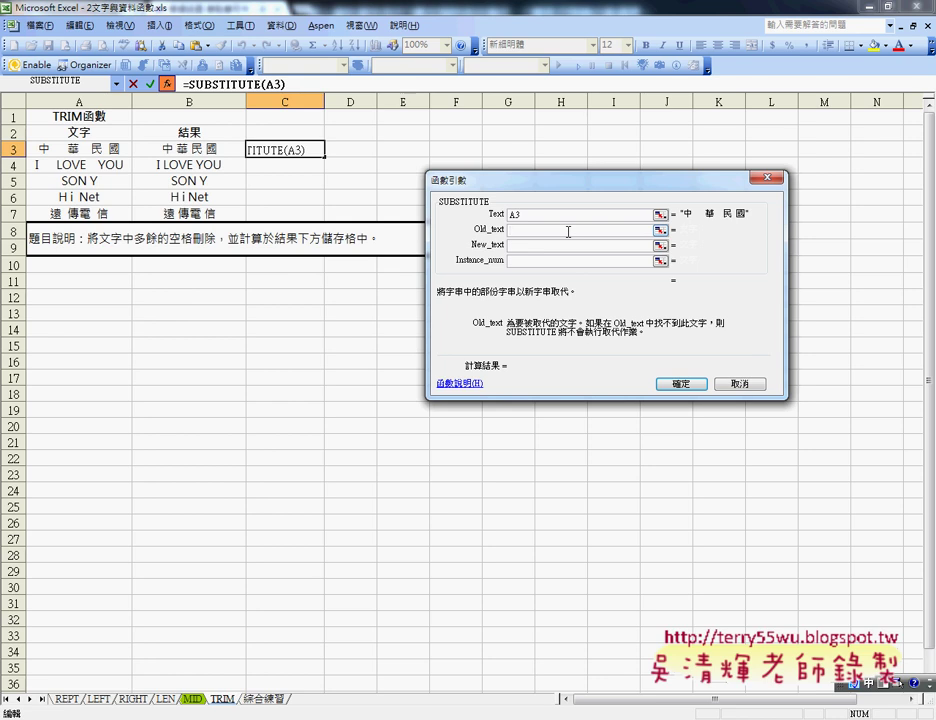
- Enter " " as Old_text and "" as New_text, leaving Instance_num blank
left_click(568, 232)
type("\"")
type(" \"")
left_click(538, 245)
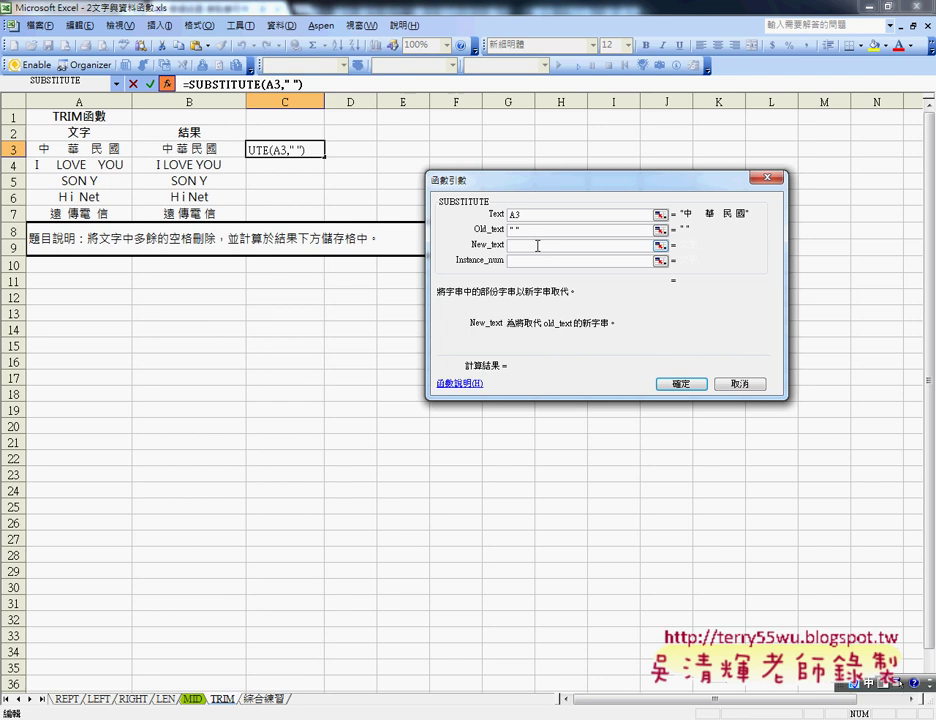
type("\"\"")
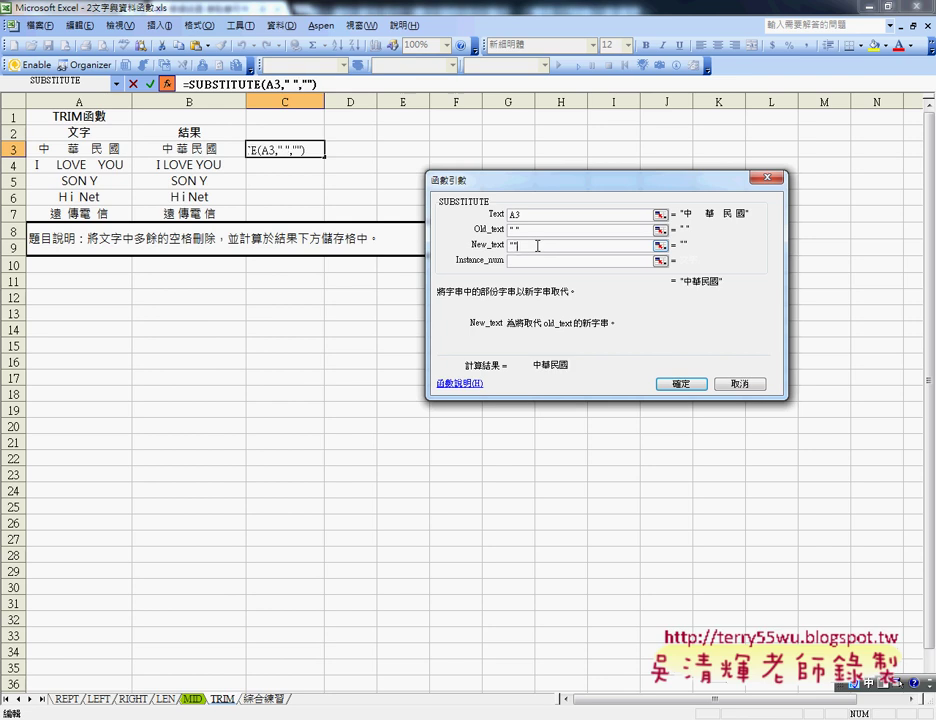
left_click(508, 236)
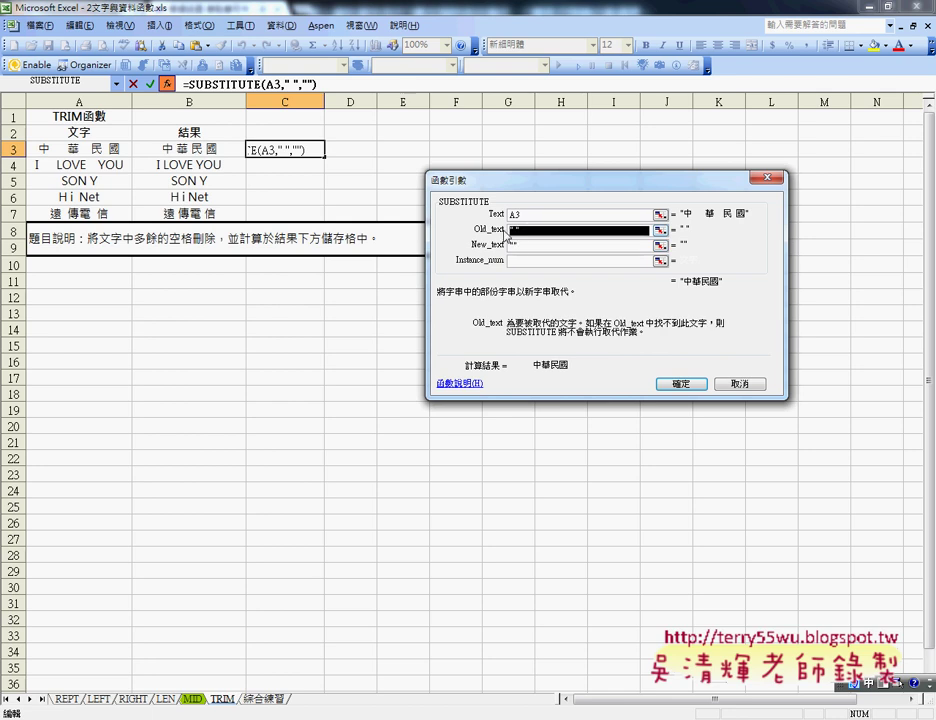
key("Tab")
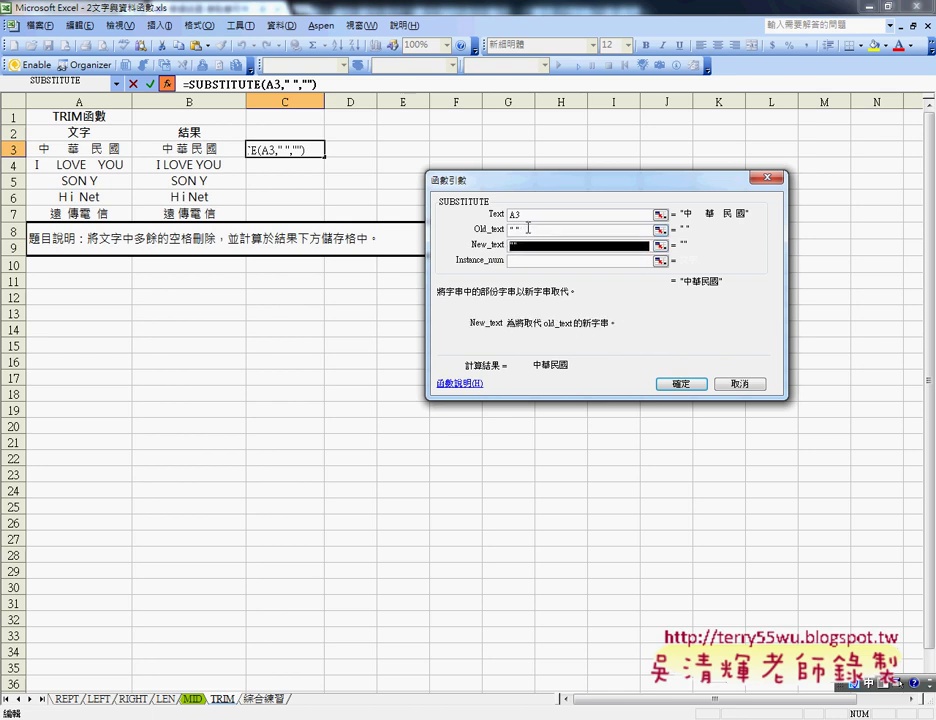
left_click(528, 228)
left_click(532, 247)
left_click(525, 262)
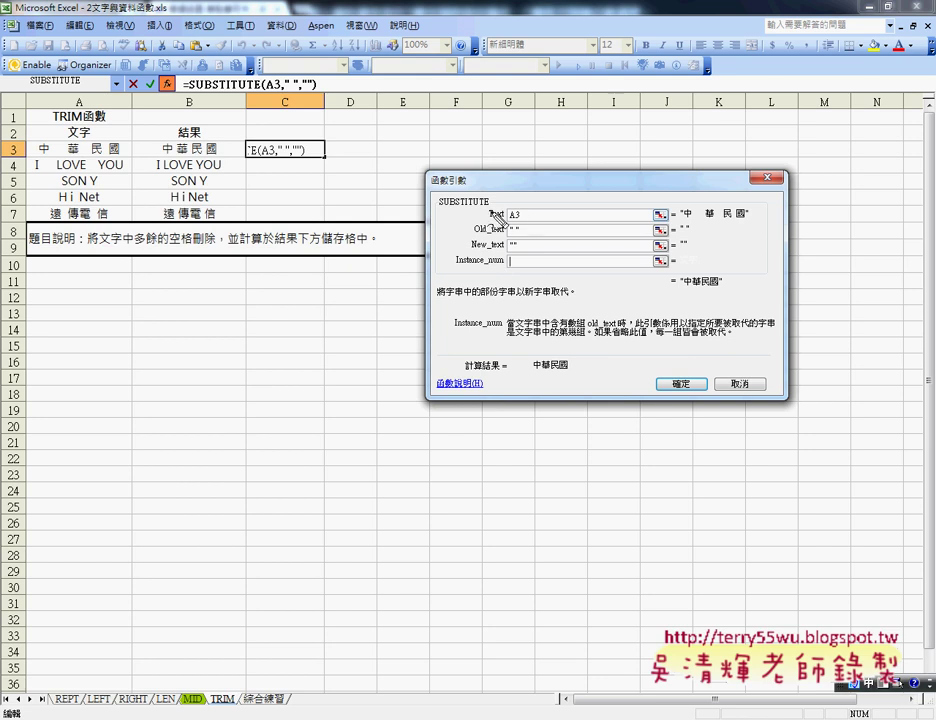
- Mark the function name, filled arguments and 中華民國 preview in red, then clear the marks
mouse_move(438, 207)
left_mouse_down()
mouse_move(490, 207)
mouse_move(515, 258)
left_mouse_up()
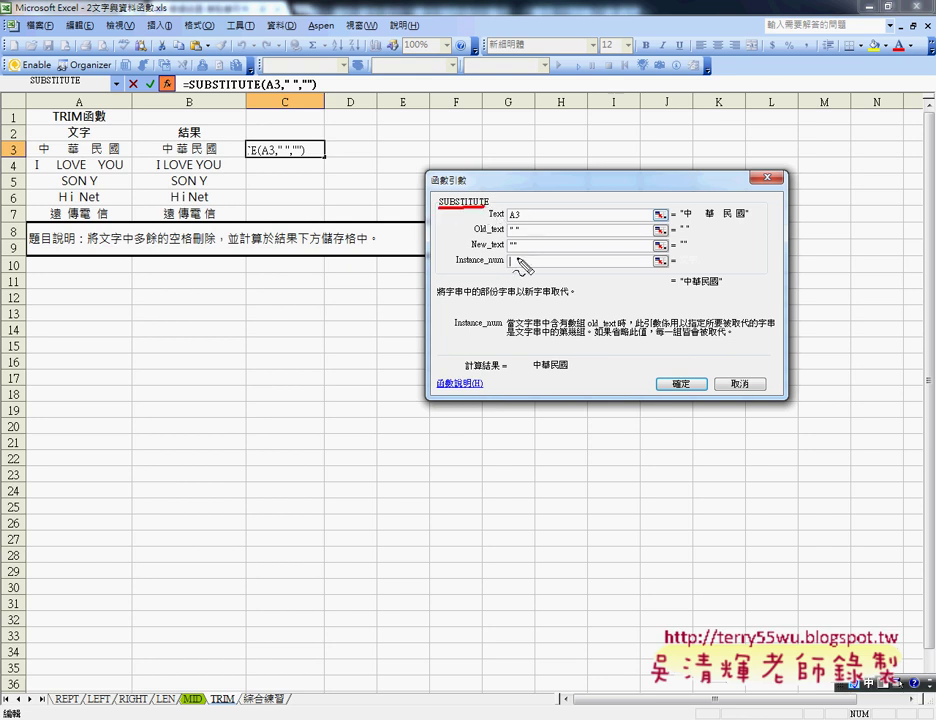
left_click_drag(508, 212, 512, 258)
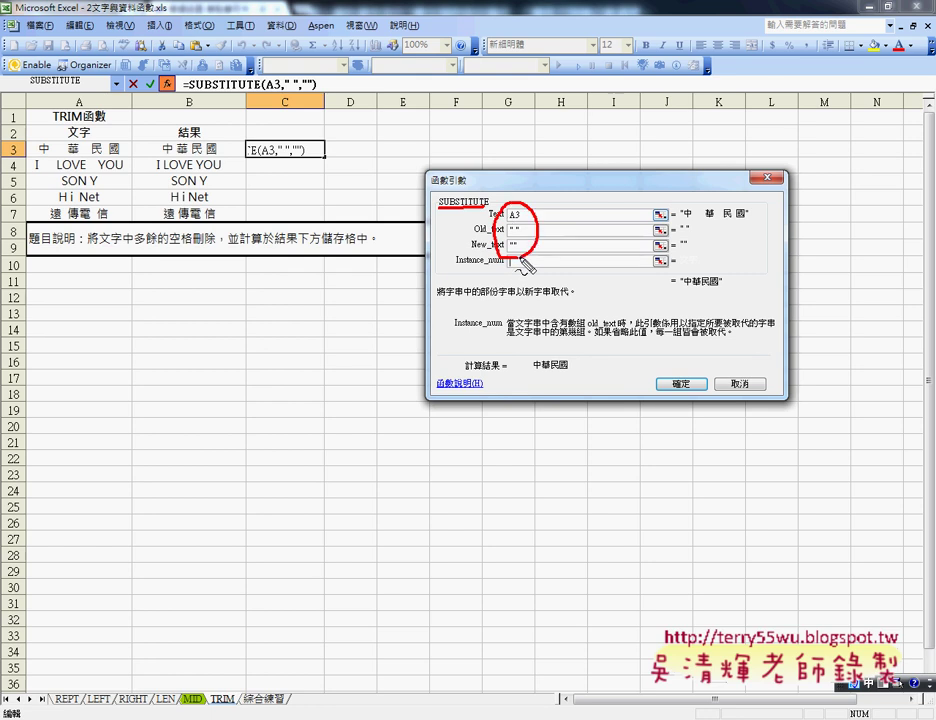
left_click_drag(686, 283, 733, 290)
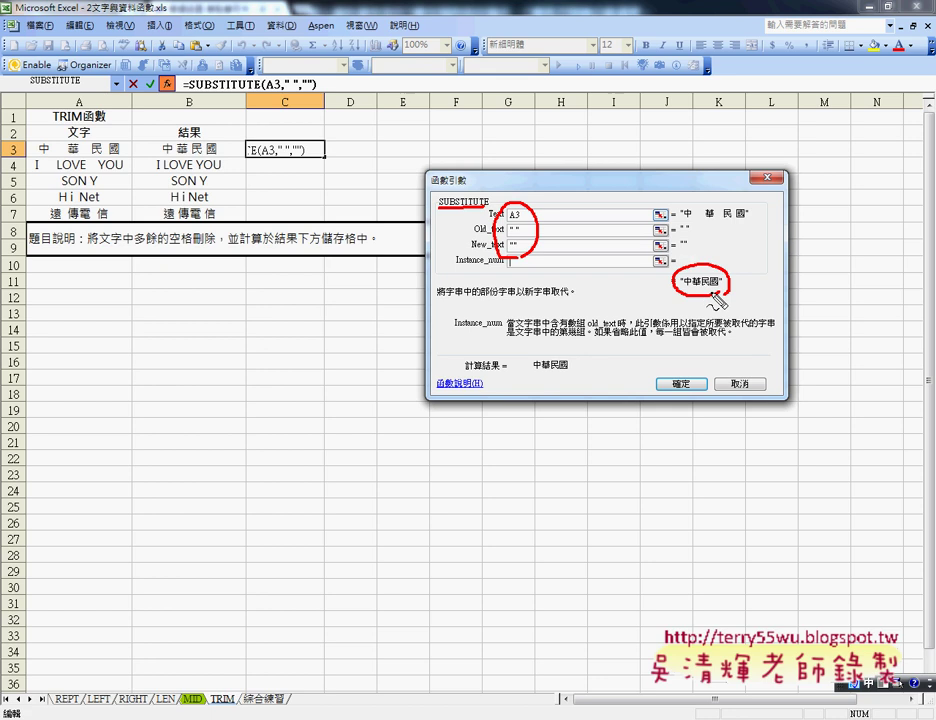
key("Escape")
- Confirm =SUBSTITUTE(A3," ","") in C3 and fill it down to C7, showing ILOVEYOU, SONY, HiNet, 遠傳電信
left_click(681, 384)
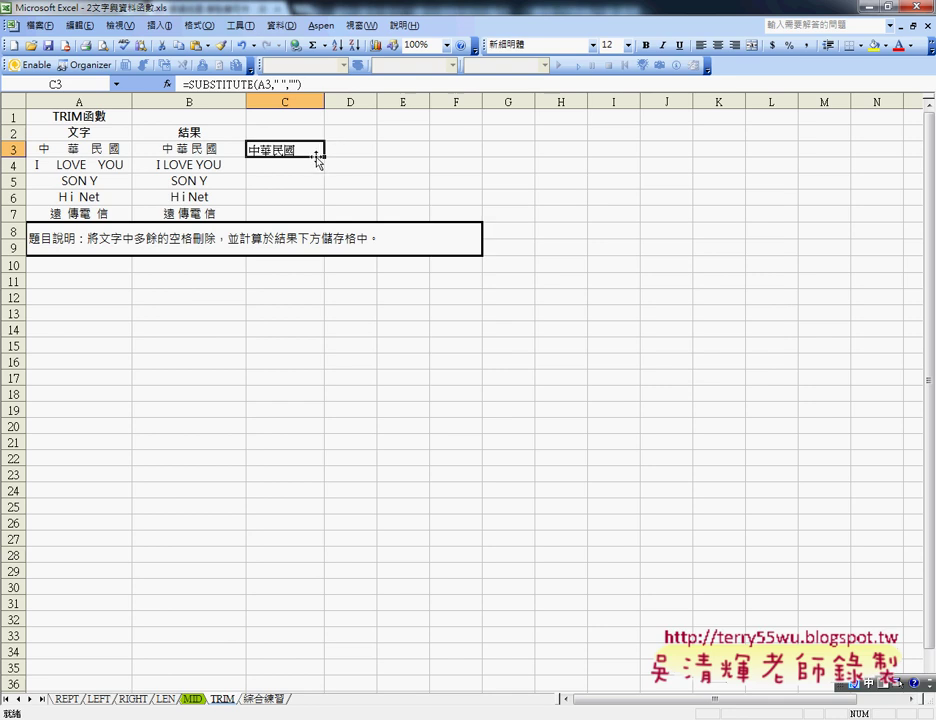
left_click_drag(323, 157, 322, 216)
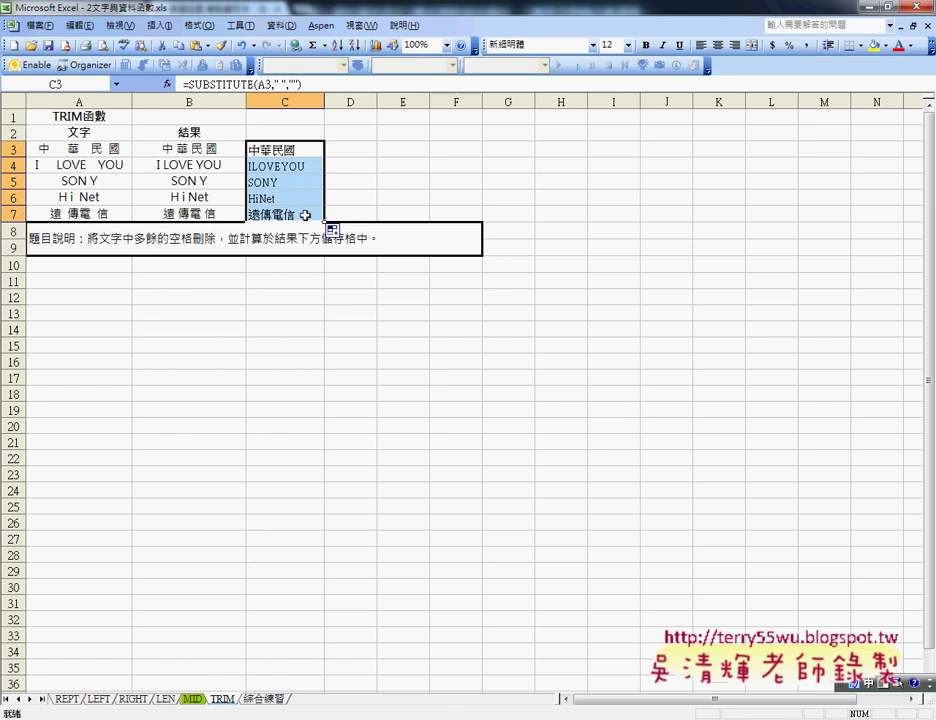
left_click(312, 150)
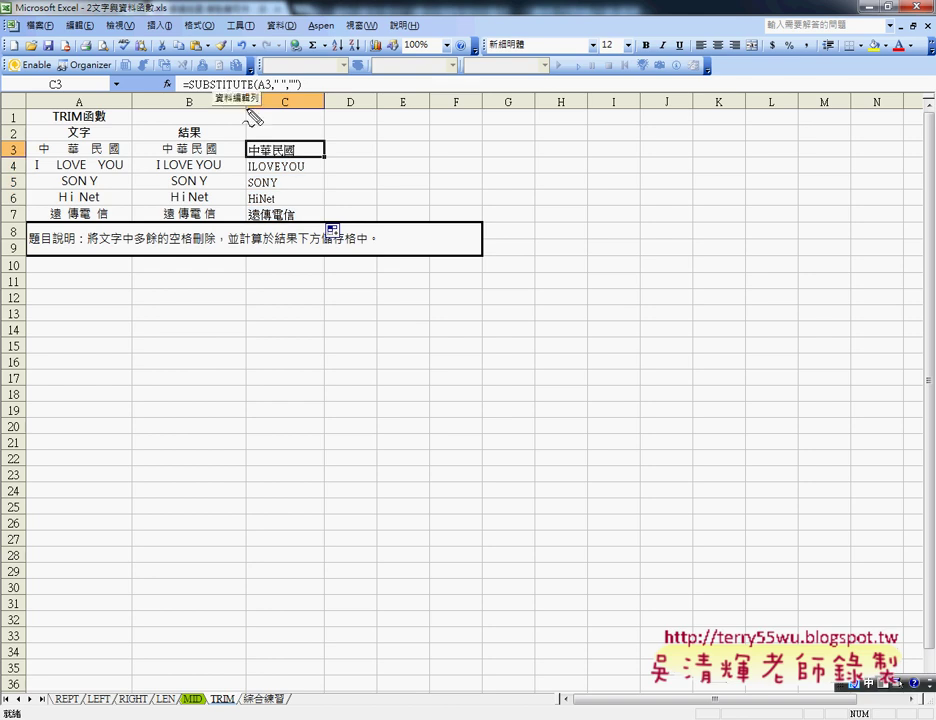
mouse_move(222, 93)
left_mouse_down()
mouse_move(183, 82)
mouse_move(280, 73)
mouse_move(312, 90)
mouse_move(238, 98)
left_mouse_up()
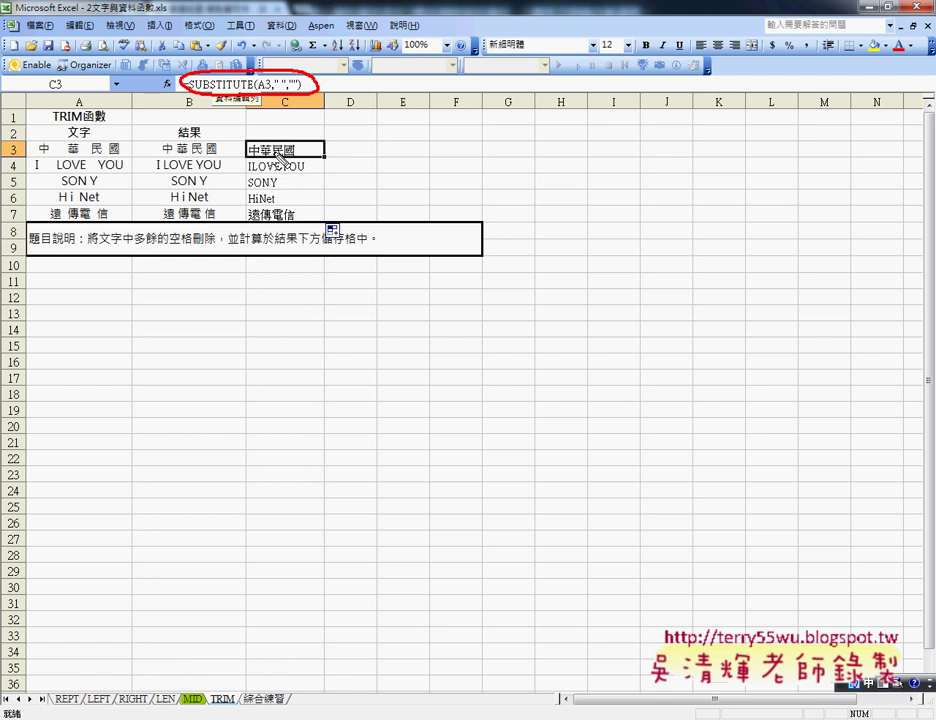
key("Escape")
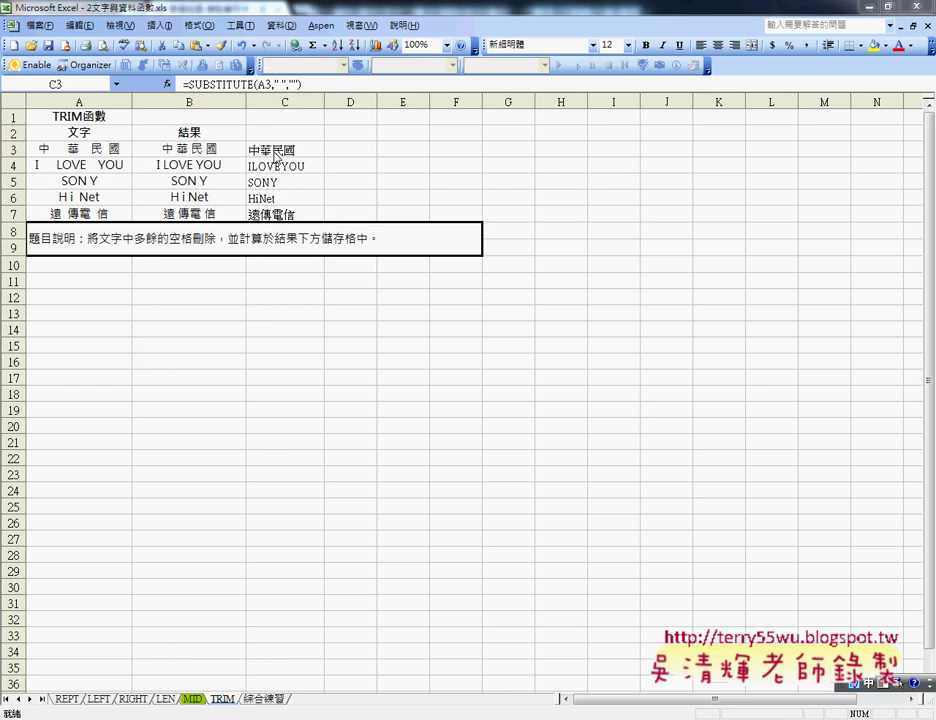